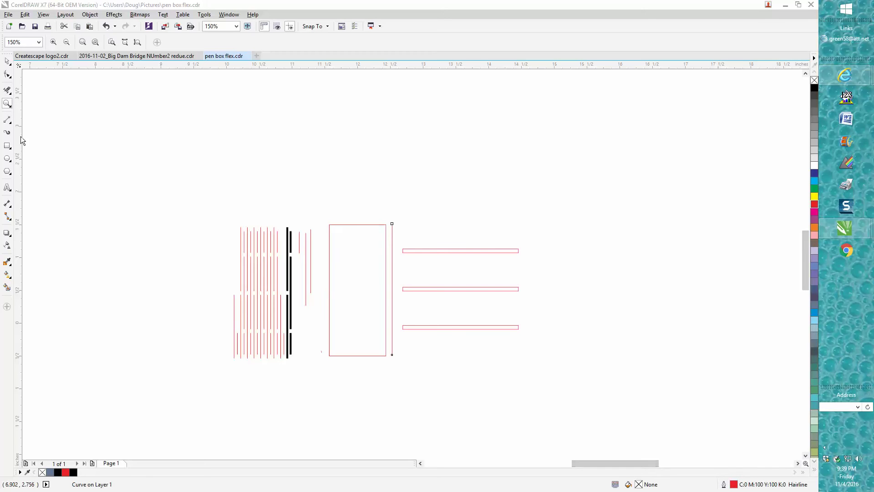
- Zoom in on the artwork and align a short red cut line with the flex pattern
left_click(7, 104)
mouse_move(222, 221)
left_mouse_down()
mouse_move(262, 297)
mouse_move(600, 405)
left_mouse_up()
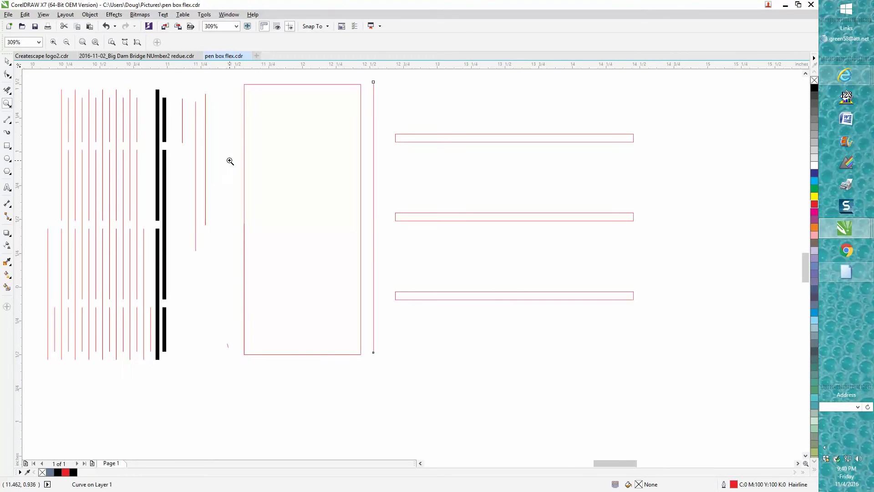
left_click(7, 61)
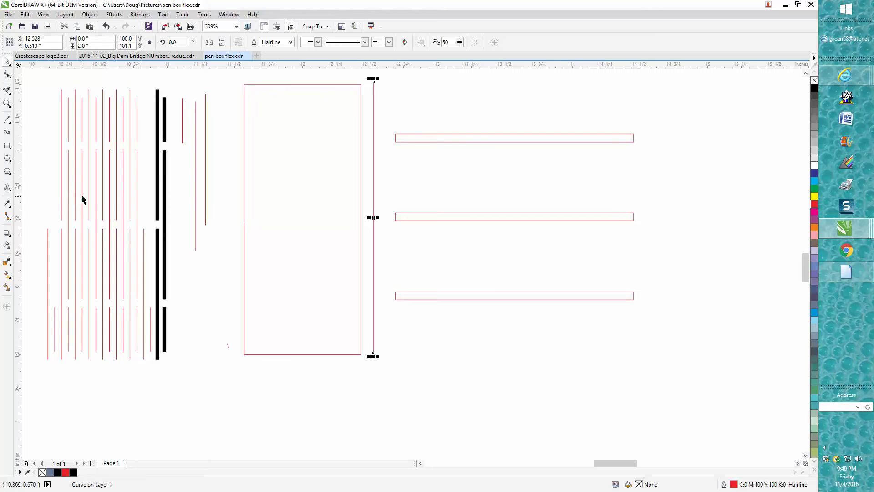
left_click(195, 138)
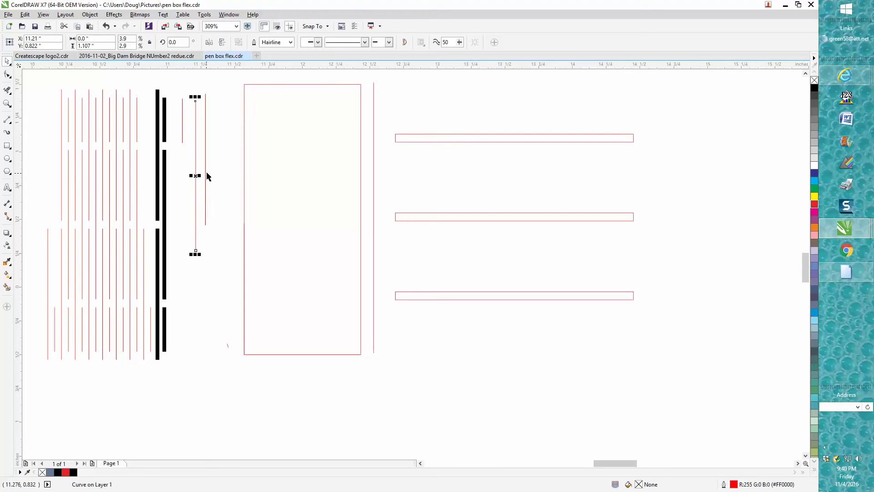
left_click_drag(205, 171, 188, 162)
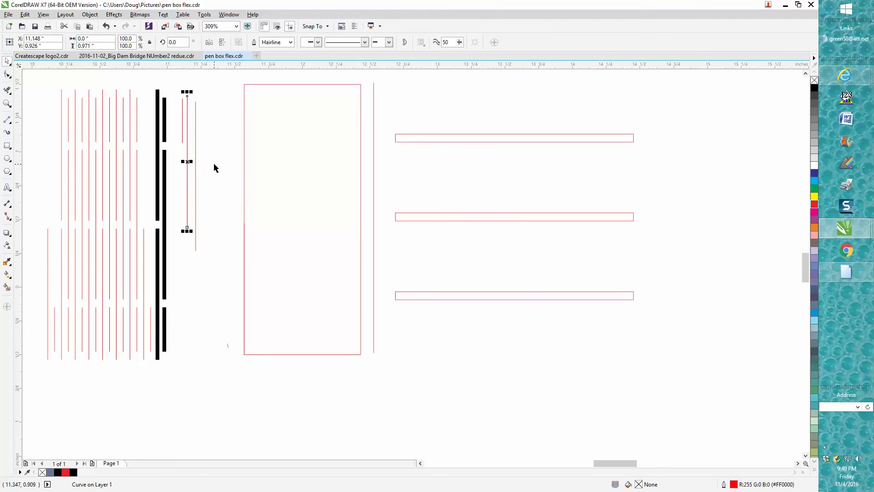
- Select the 42 sample cut-line objects and move them further left
scroll(201, 117, "down", 2)
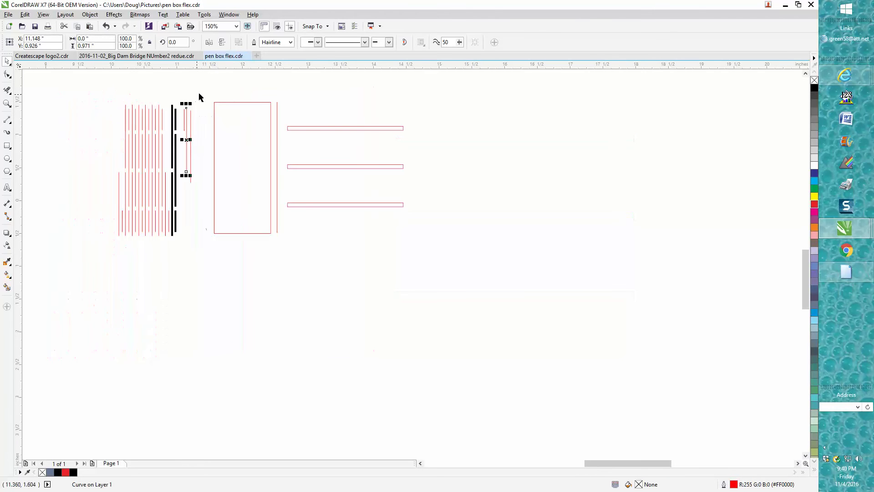
left_click_drag(199, 97, 91, 255)
left_click_drag(156, 171, 87, 171)
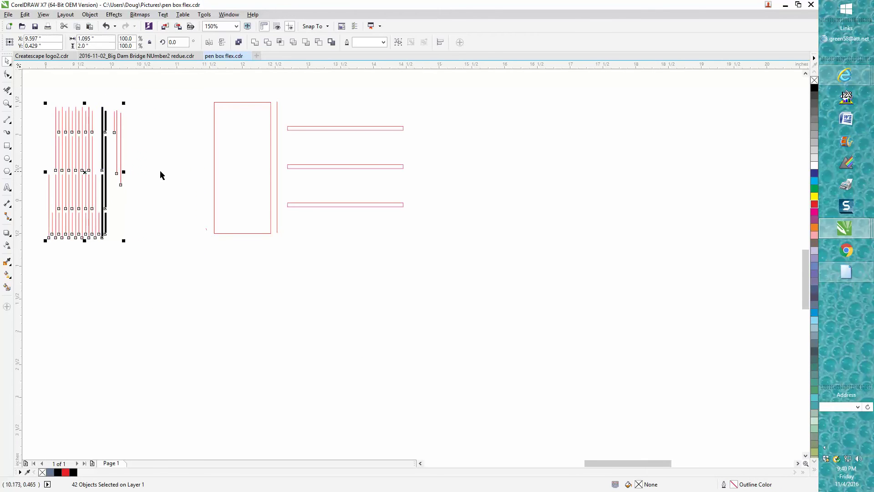
- Move the tall vertical line from right of the rectangle onto its left edge
left_click(278, 148)
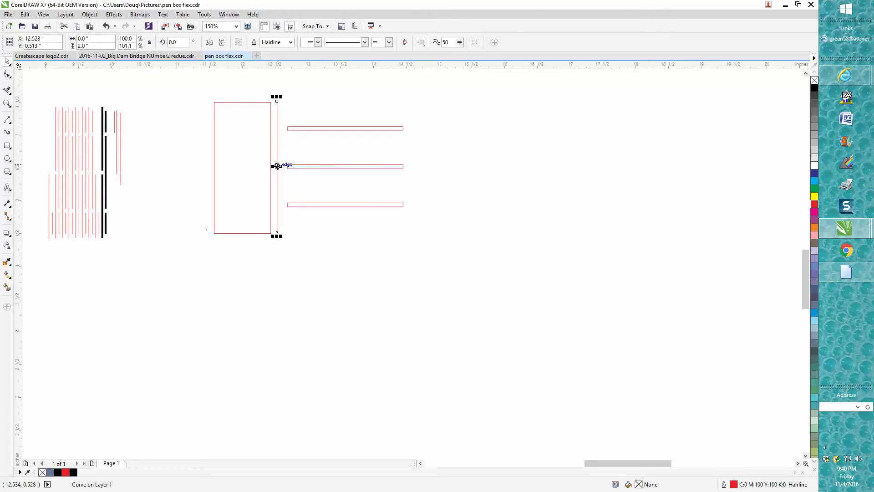
left_click_drag(278, 166, 214, 168)
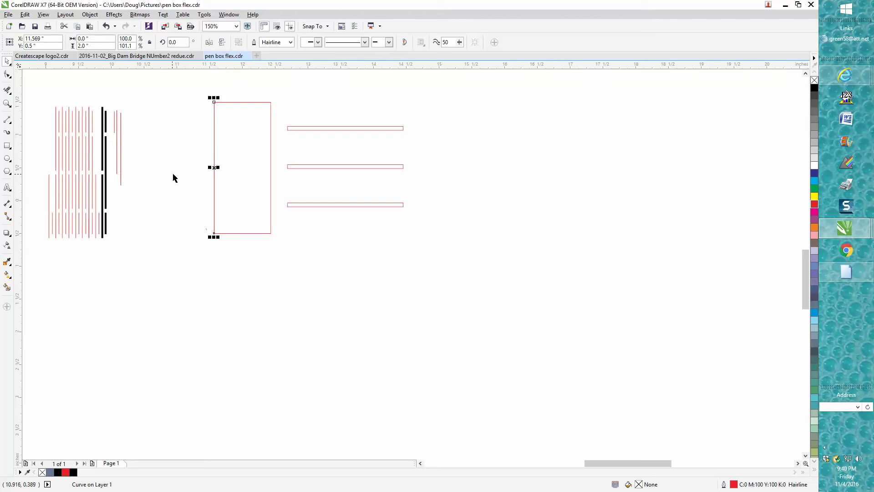
- Duplicate the edge line repeatedly at the 0.051" nudge distance to fill the rectangle with vertical lines
left_click(188, 155)
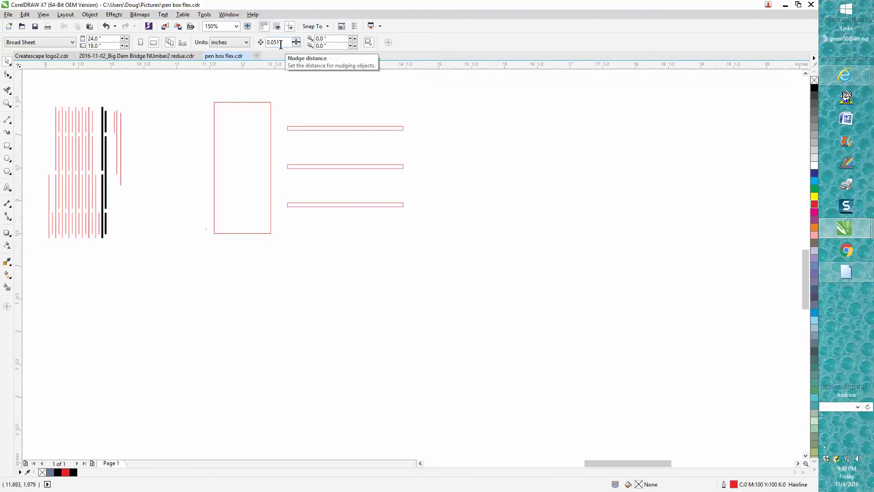
left_click(214, 125)
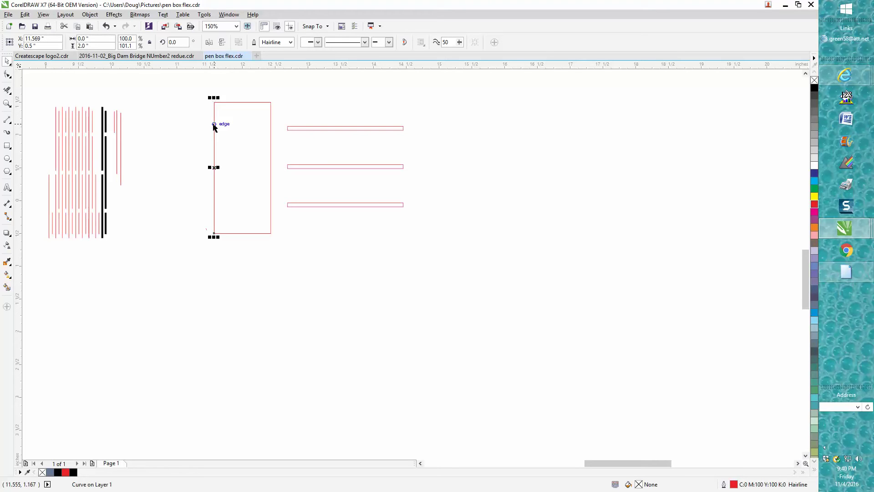
key("Right")
key("KP_Add")
key("Right")
key("KP_Add")
key("Right")
key("KP_Add")
key("Right")
key("KP_Add")
key("Right")
key("KP_Add")
key("Right")
key("KP_Add")
key("Right")
key("KP_Add")
key("Right")
key("KP_Add")
key("Right")
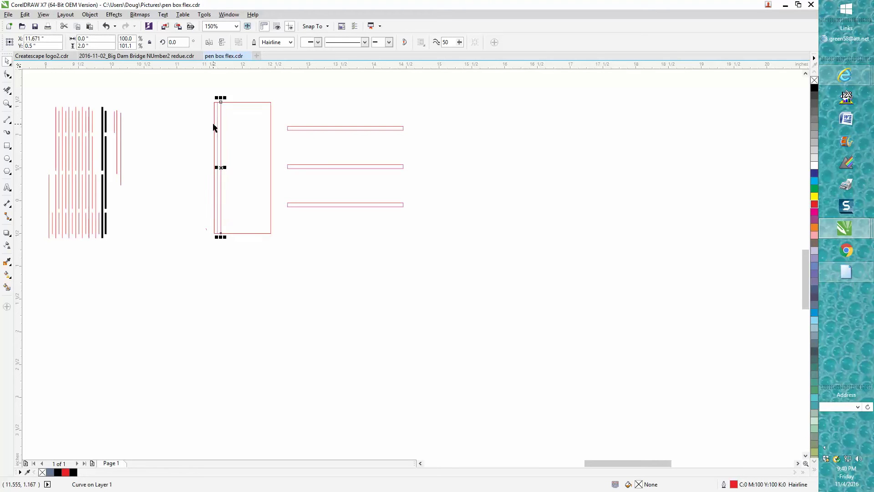
key("KP_Add")
key("Right")
key("KP_Add")
key("Right")
key("KP_Add")
key("Right")
key("KP_Add")
key("Right")
key("KP_Add")
key("Right")
key("KP_Add")
key("Right")
key("KP_Add")
key("Right")
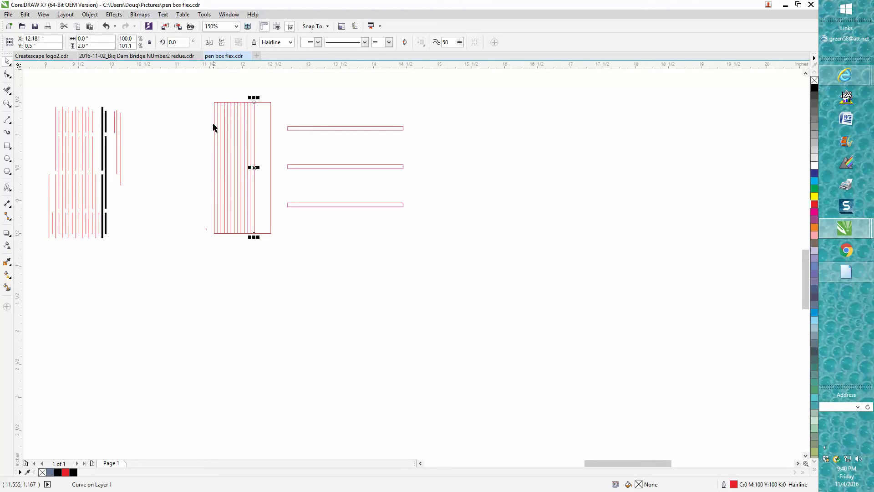
key("KP_Add")
key("Right")
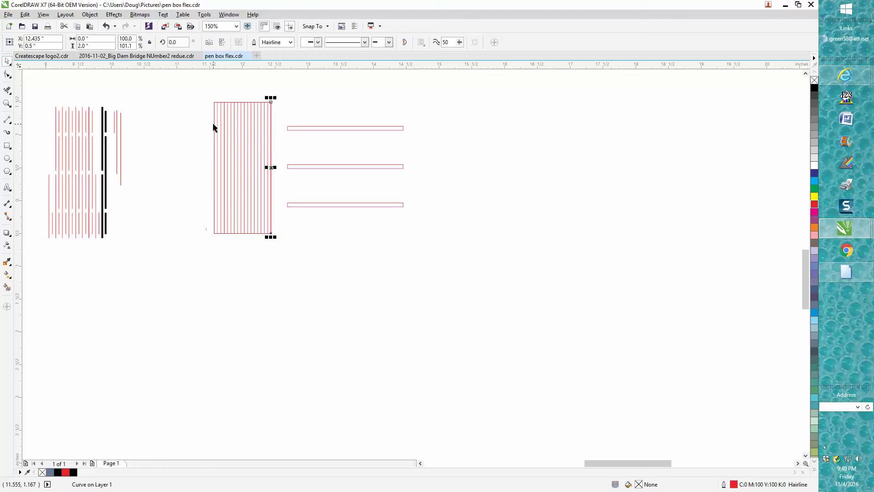
- Select the three-bar group and zoom in to inspect the sample lines' gaps
left_click(288, 131)
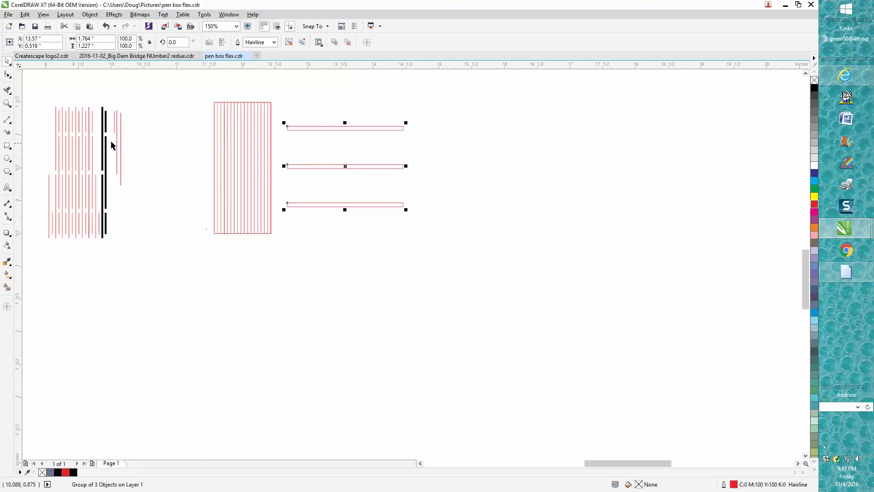
left_click(7, 104)
left_click_drag(53, 127, 117, 156)
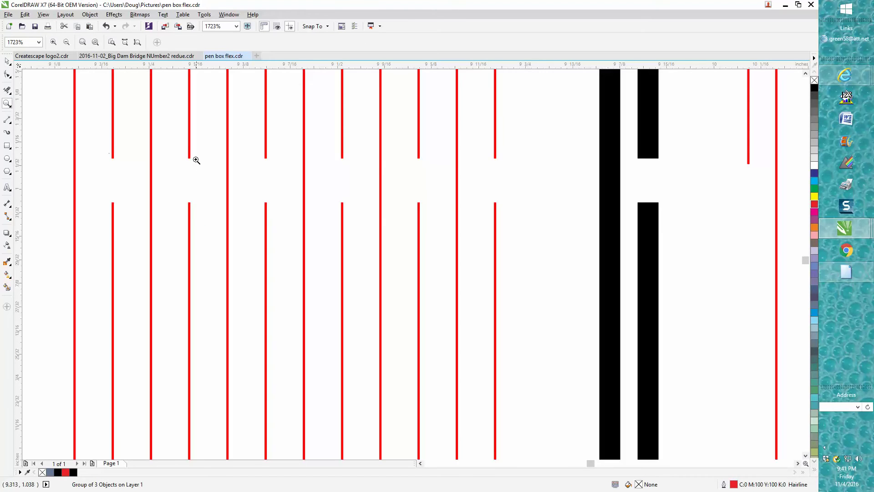
scroll(191, 203, "down", 5)
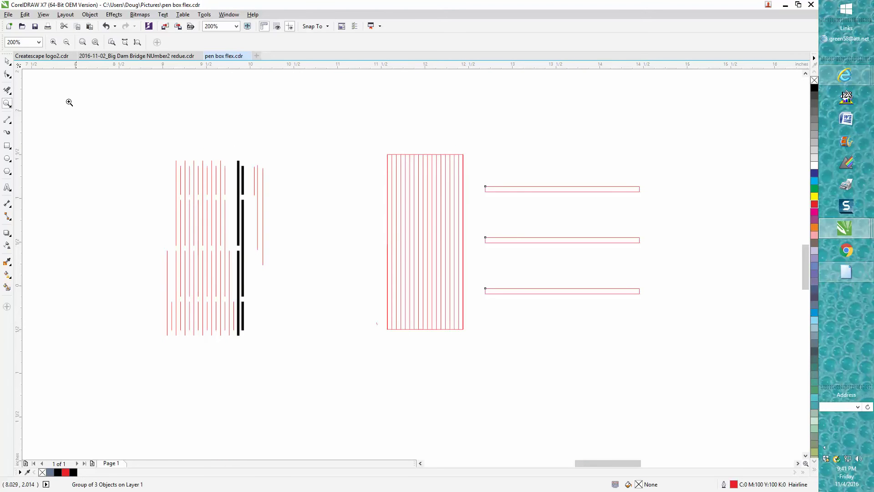
left_click(7, 60)
left_click(497, 193)
- Centre the three-bar group at X 12.0" across the lined rectangle
left_click(11, 63)
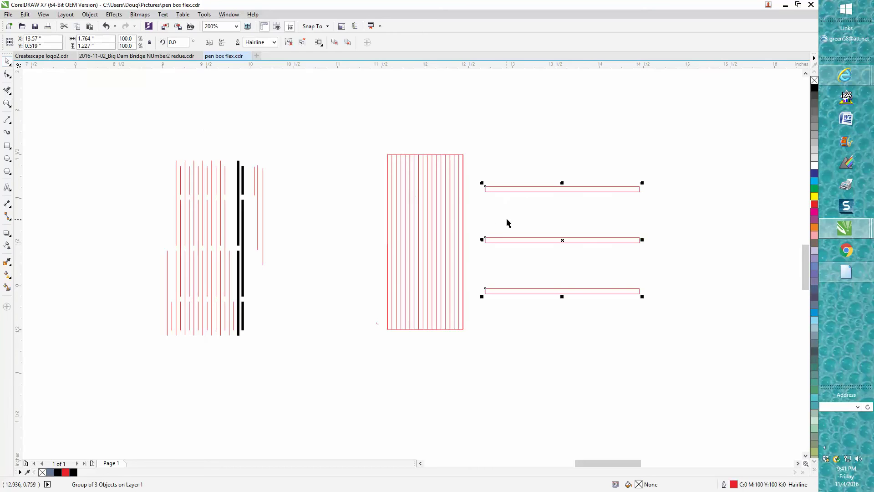
key("c")
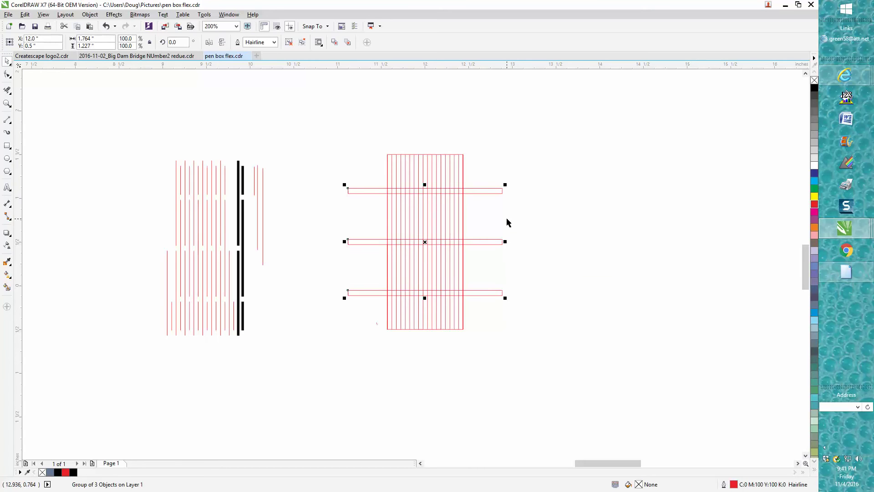
left_click(8, 104)
left_click_drag(345, 147, 614, 363)
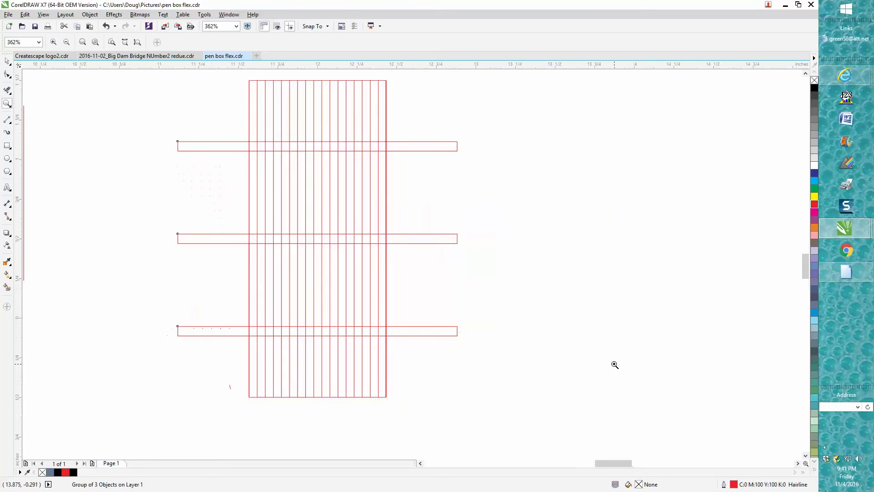
right_click(497, 327)
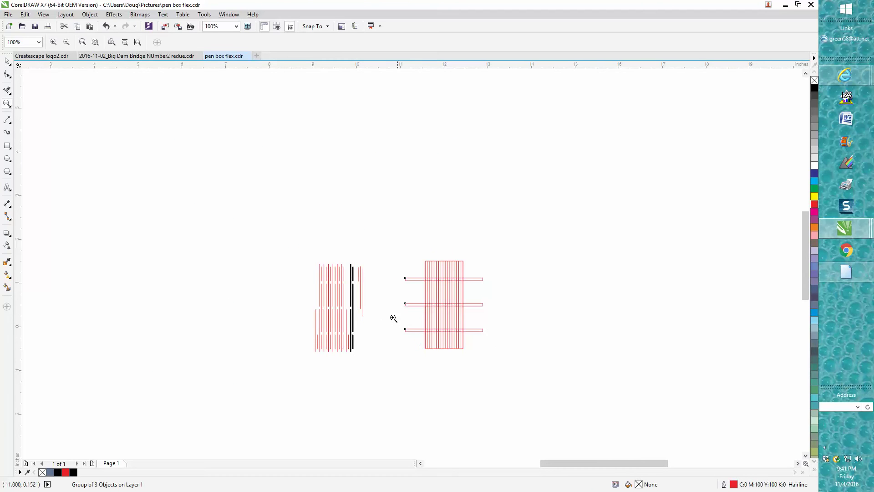
left_click_drag(413, 260, 511, 358)
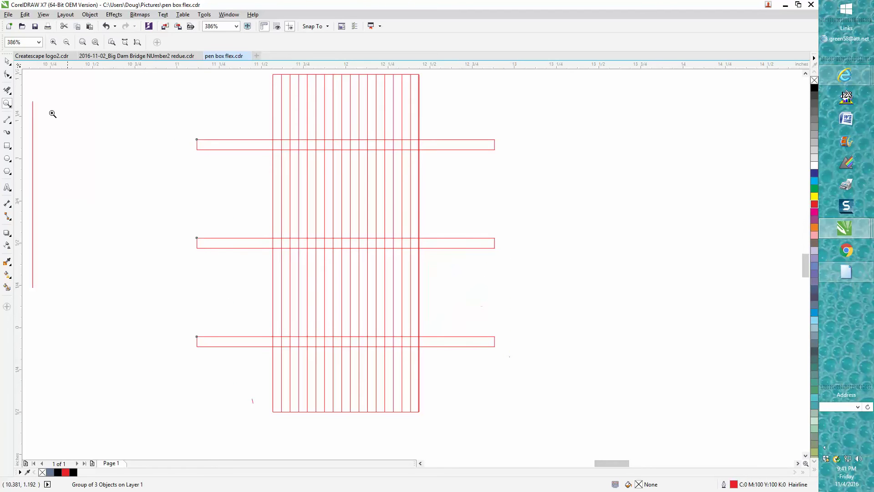
- Erase the vertical line segments inside the horizontal bars with a 0.05" eraser
left_click(6, 91)
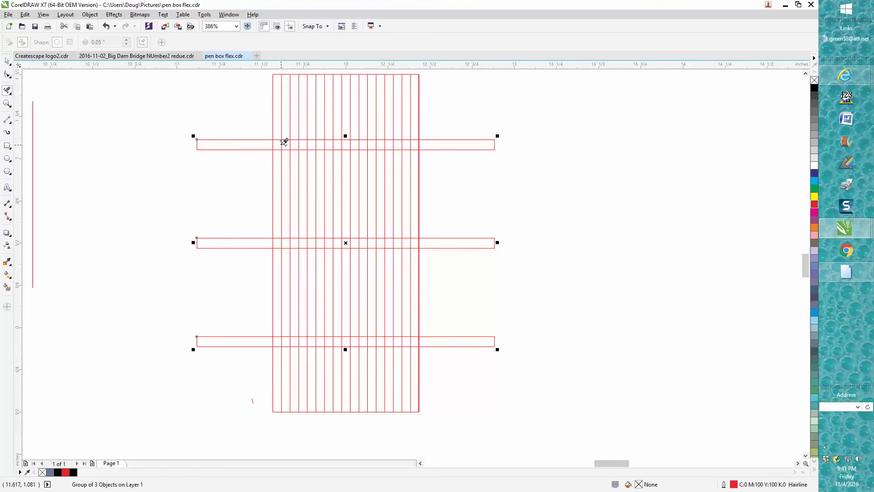
left_click_drag(283, 141, 322, 144)
left_click_drag(317, 139, 418, 141)
left_click(7, 62)
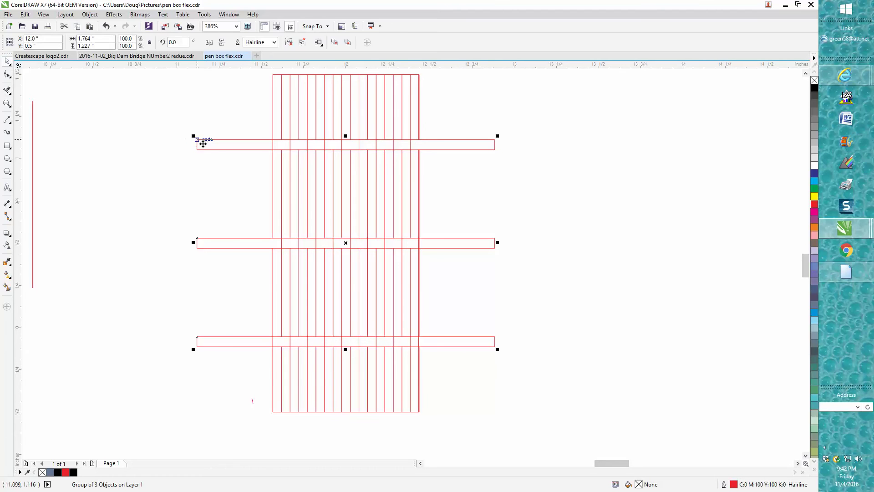
- Move the three bars off the line grid to the right
left_click_drag(344, 244, 681, 241)
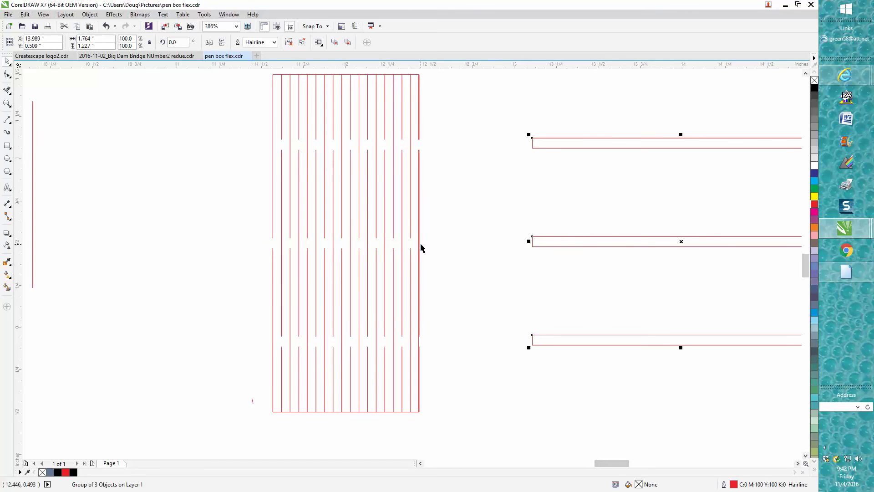
left_click(378, 75)
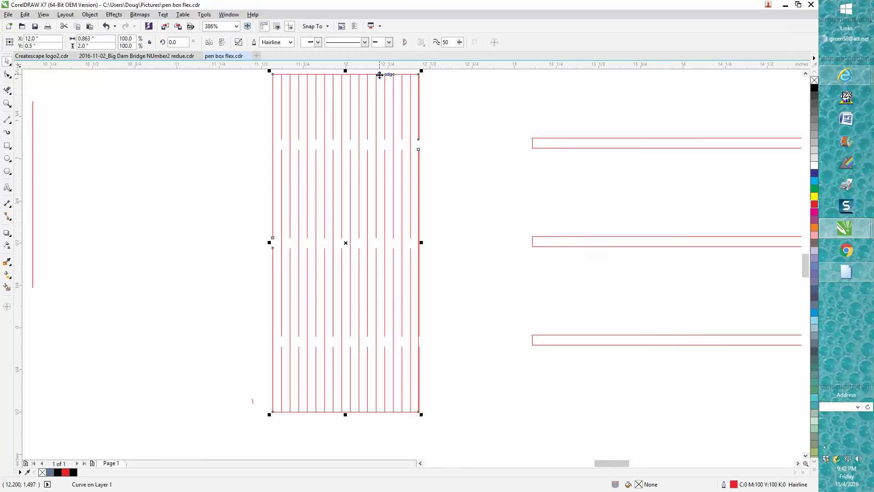
left_click(256, 95)
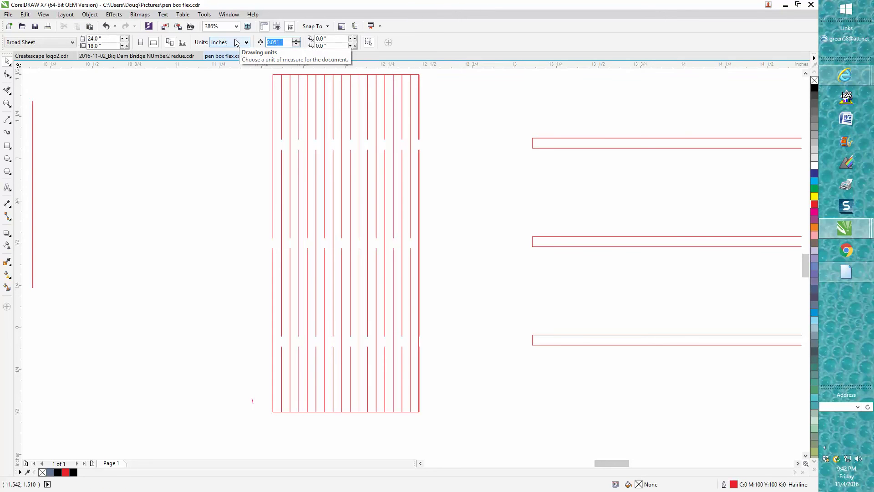
- Set the nudge distance to 0.06" and nudge the hinge outline down once
type(".06")
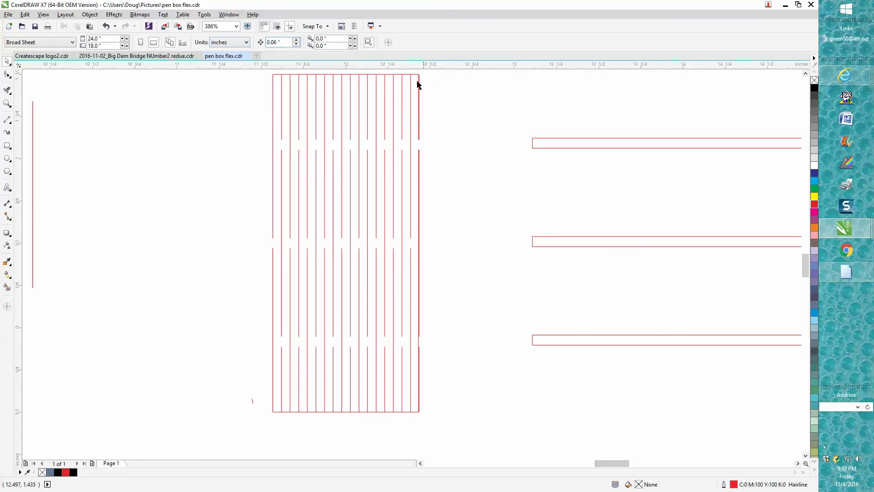
left_click(408, 75)
key("Down")
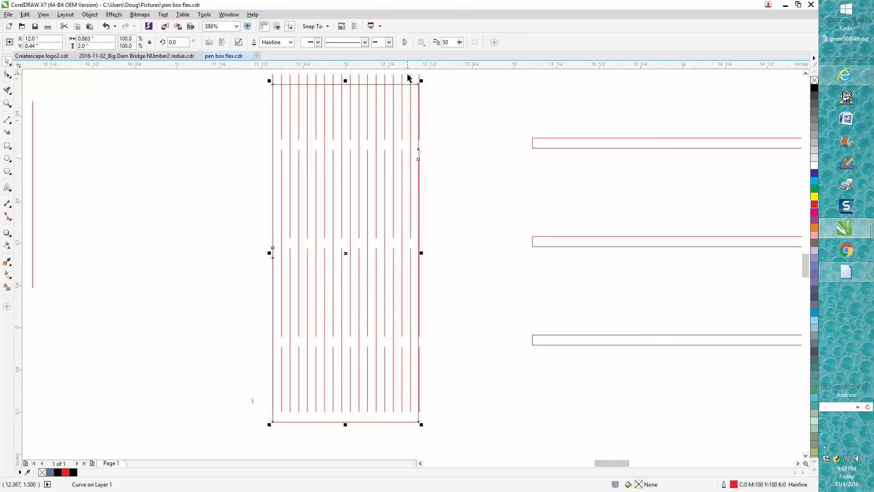
- Erase the vertical line ends protruding above the hinge outline's top edge
left_click(8, 90)
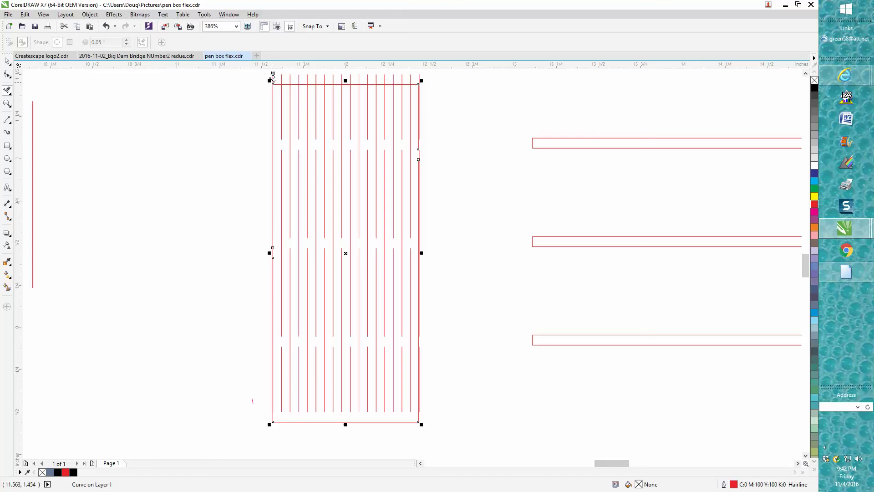
left_click(273, 74)
left_click(293, 77)
left_click_drag(308, 73, 404, 80)
left_click(7, 61)
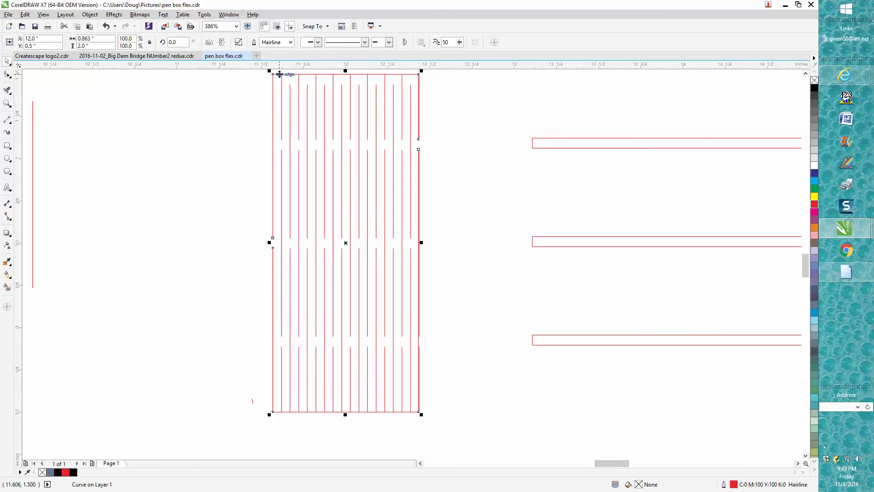
left_click(7, 103)
left_click_drag(277, 75, 319, 89)
right_click(390, 190)
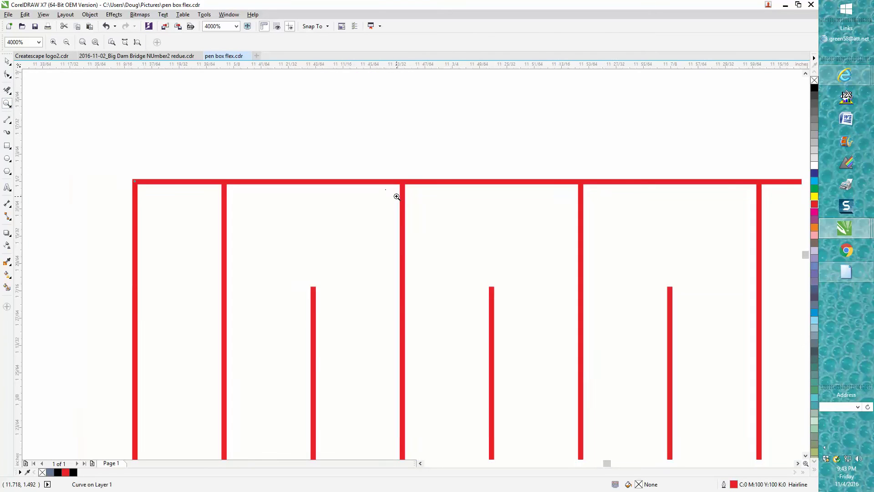
right_click(225, 183)
right_click(244, 186)
right_click(244, 186)
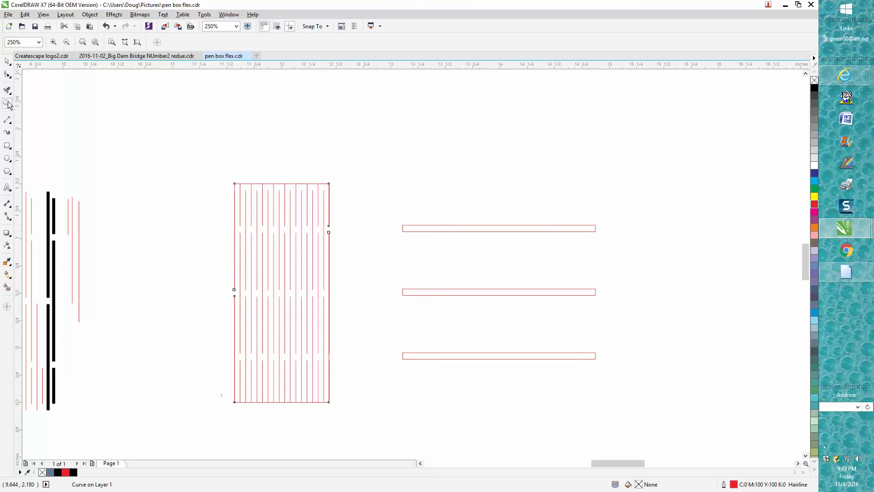
- Zoom in on the hinge and pull its outer outline away from the cut lines
left_click_drag(215, 176, 382, 412)
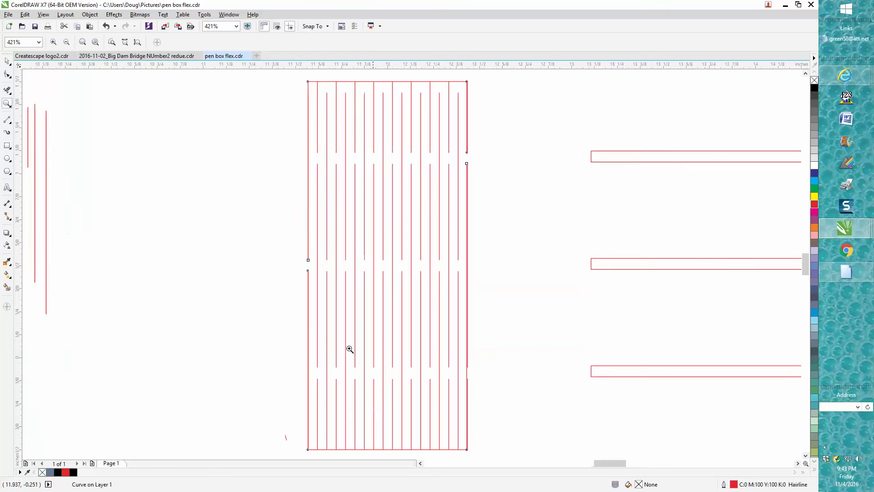
left_click(7, 61)
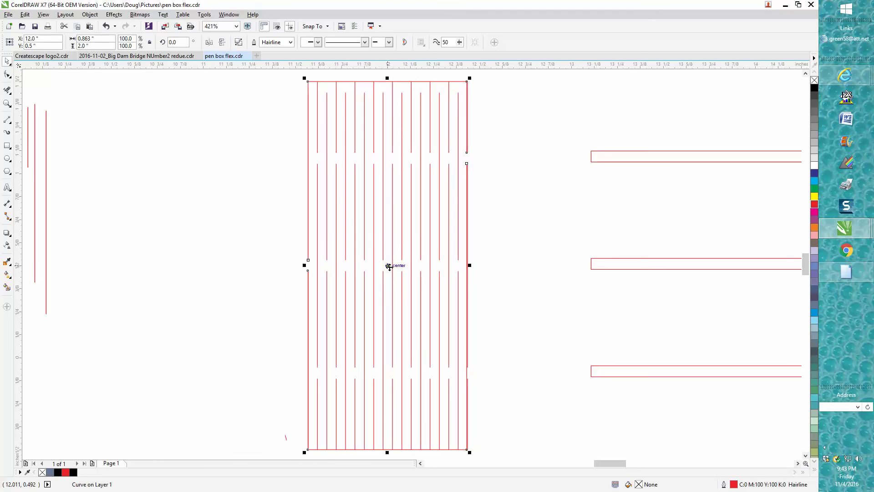
left_click_drag(392, 267, 176, 258)
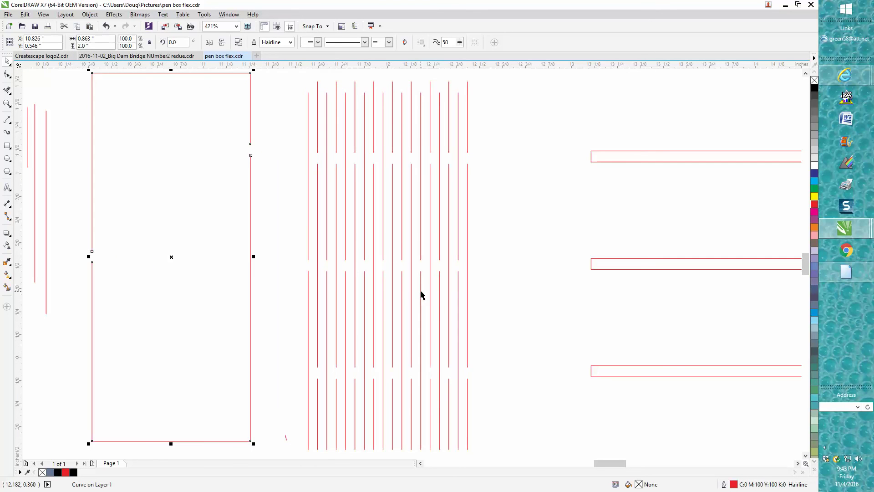
scroll(421, 295, "down", 3)
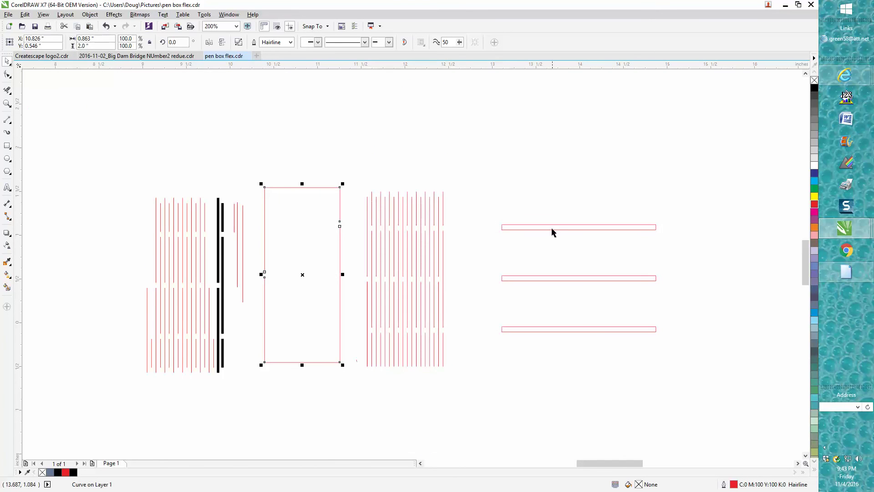
- Group the three red strips, move them down and right, and delete the detached outline
left_click_drag(490, 207, 667, 369)
key("ctrl+g")
left_click_drag(579, 278, 701, 426)
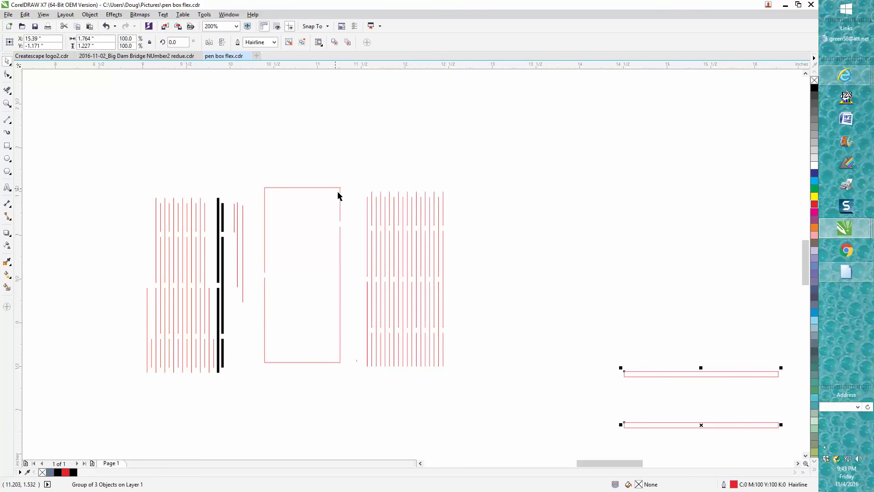
left_click(298, 187)
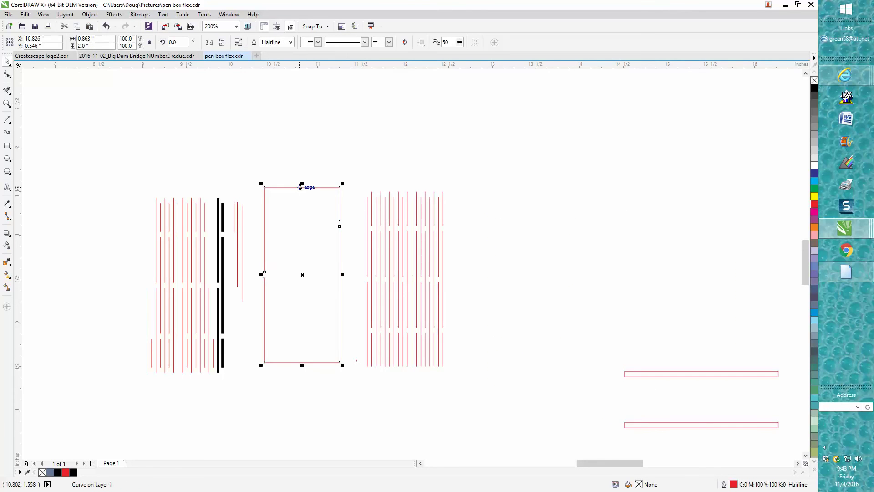
key("Delete")
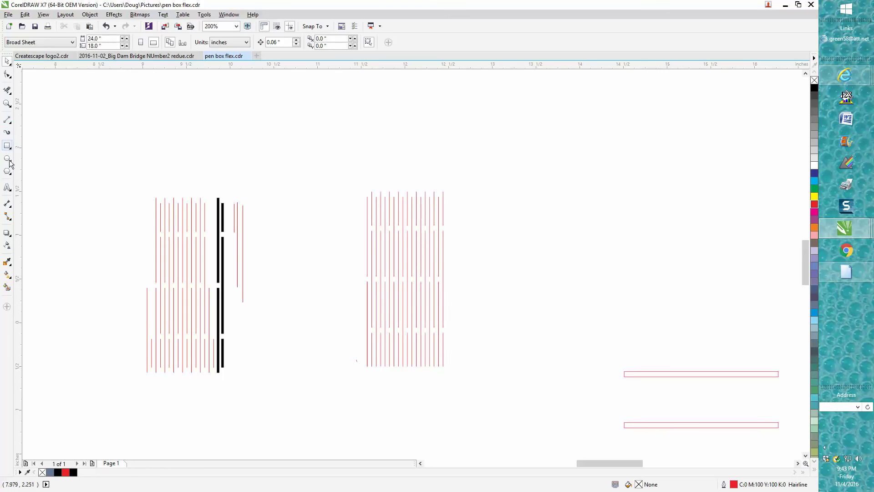
- Draw a rectangle around the gapped cut lines
left_click(7, 146)
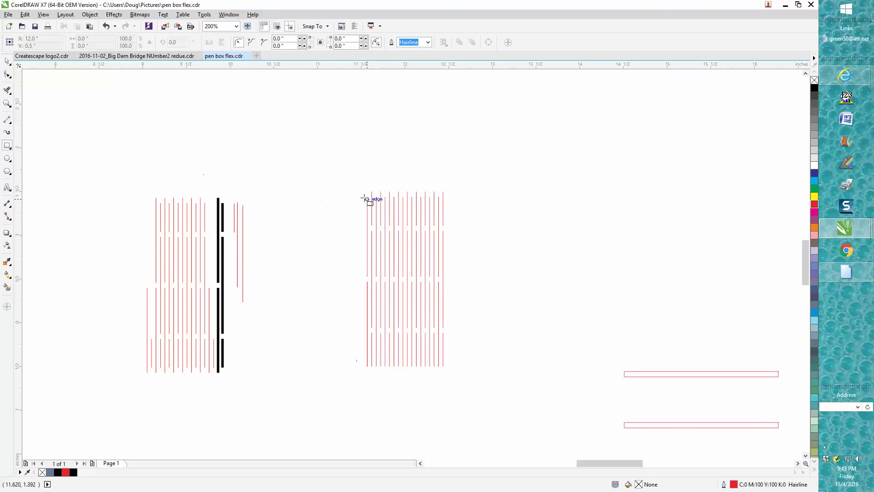
left_click_drag(362, 192, 520, 377)
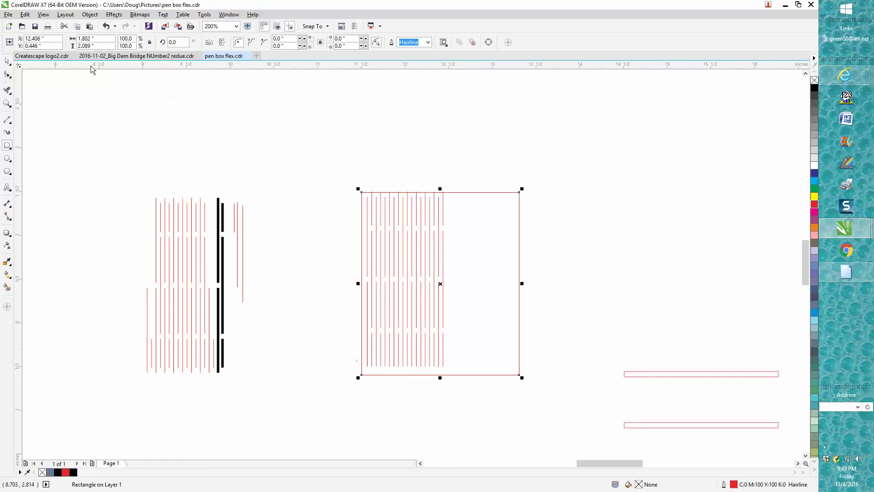
double_click(96, 46)
type("2")
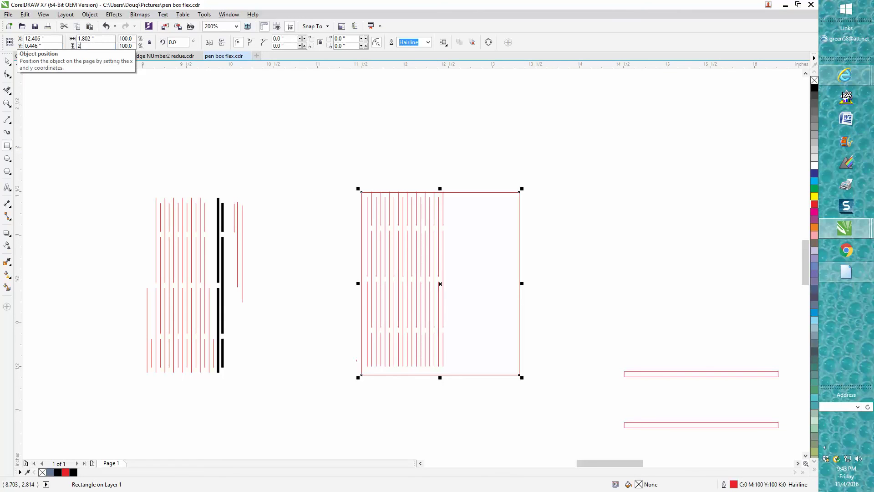
type("p")
left_click(230, 162)
- Align the rectangle with the cut lines at X 12.0", Y 0.5" and set its height to 2"
left_click(7, 61)
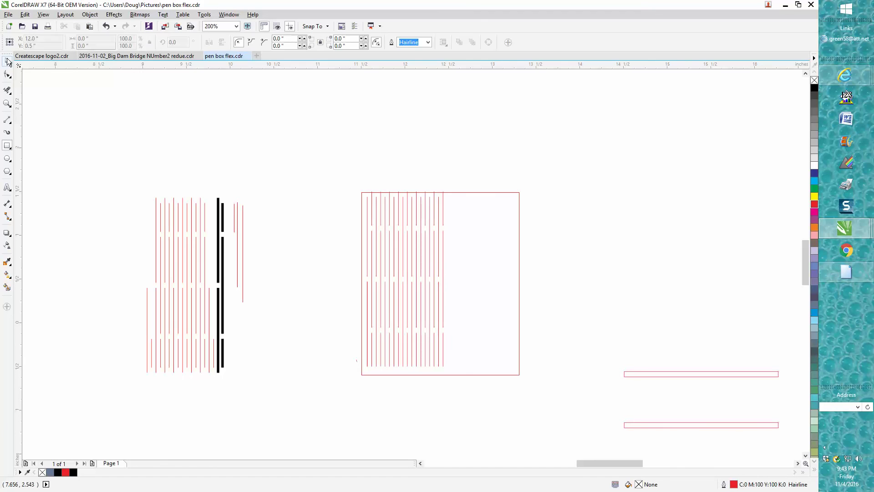
left_click(451, 193)
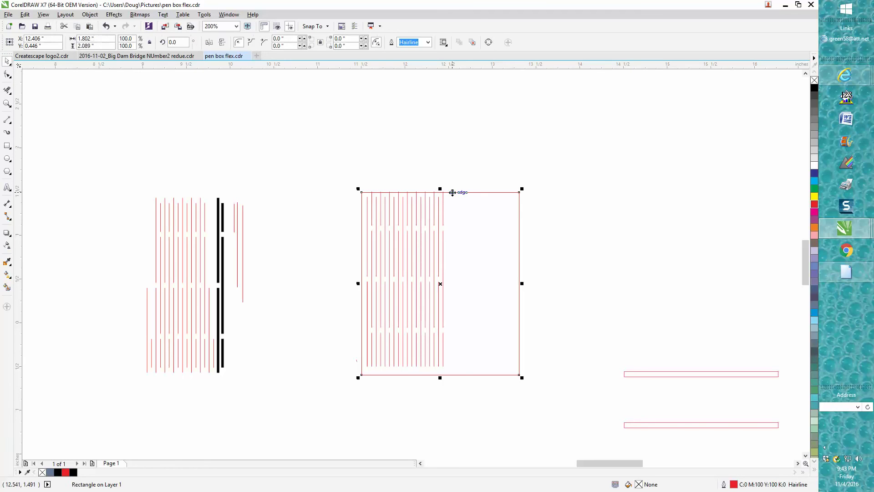
left_click_drag(455, 193, 452, 189)
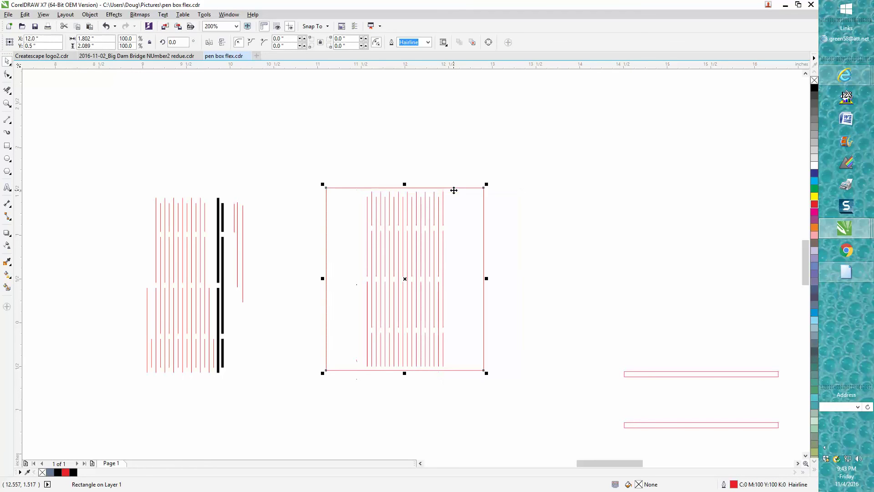
double_click(98, 47)
type("2")
key("Return")
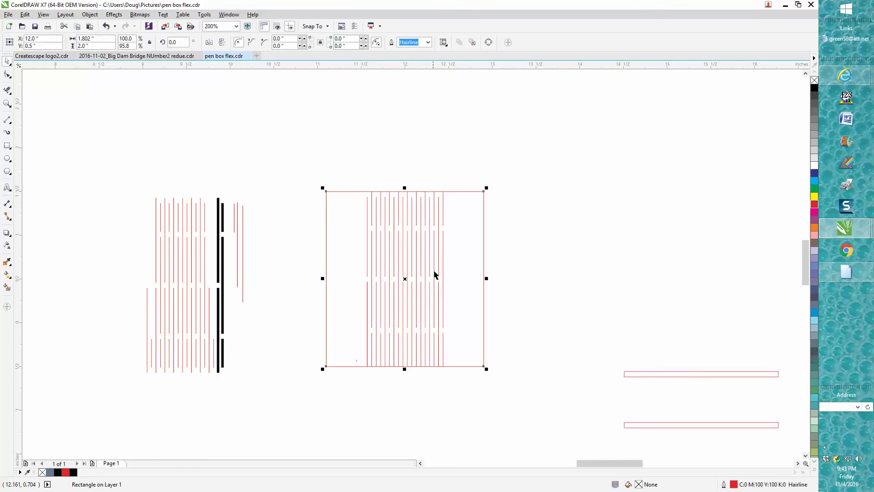
- Stretch the rectangle's right and left sides outward until it is 4.021" wide
left_click_drag(486, 279, 597, 280)
left_click_drag(320, 277, 237, 278)
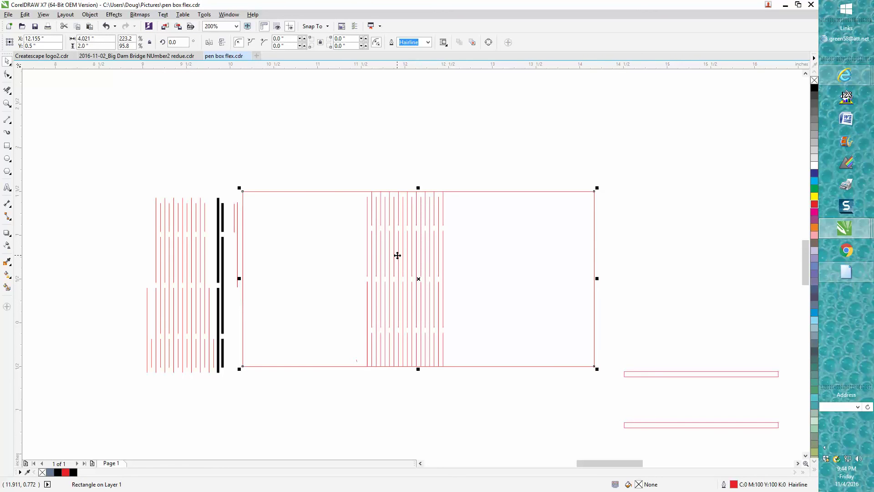
scroll(398, 255, "down", 3)
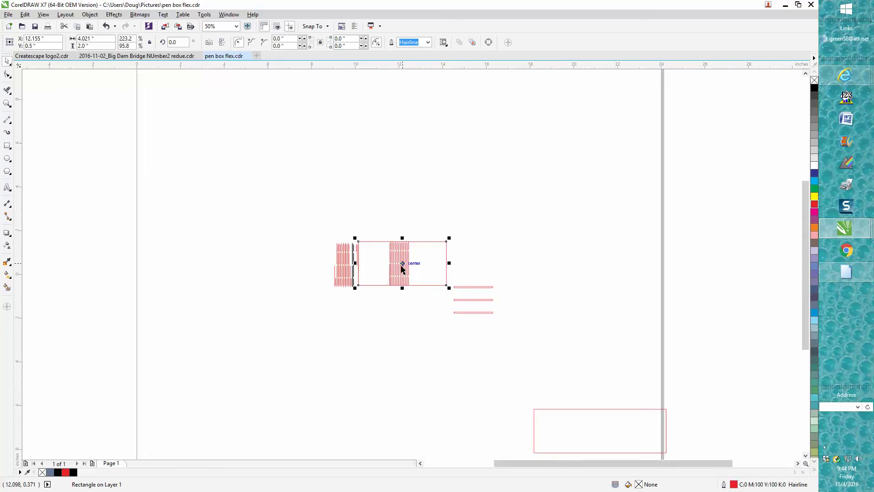